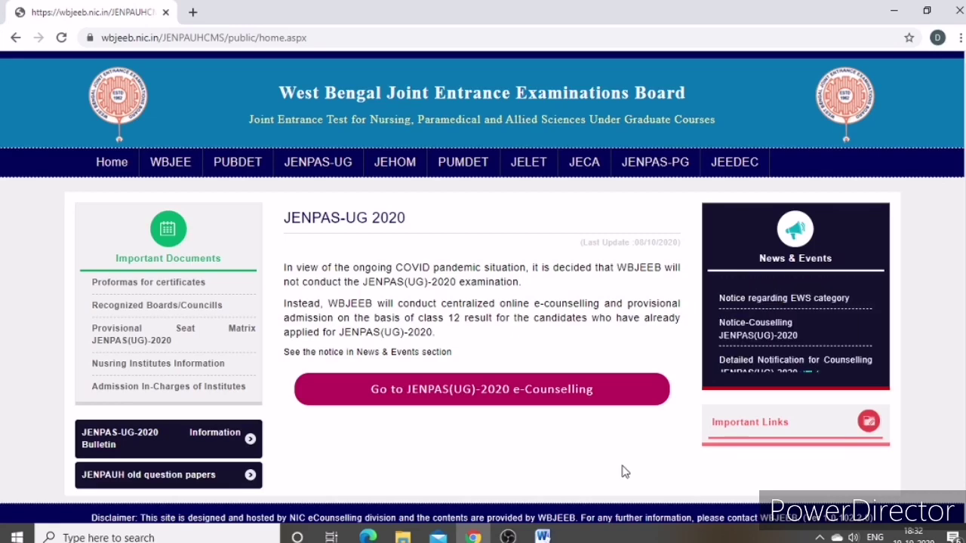
# Open JENPAS(UG)-2020 Registration and Choice Filling and sign in with the security pin
pyautogui.click(468, 389)
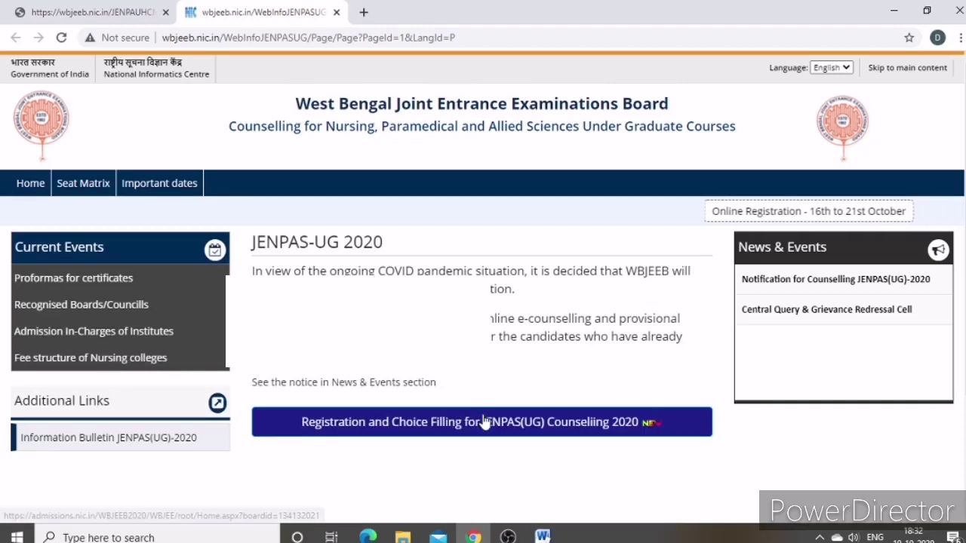
pyautogui.click(484, 423)
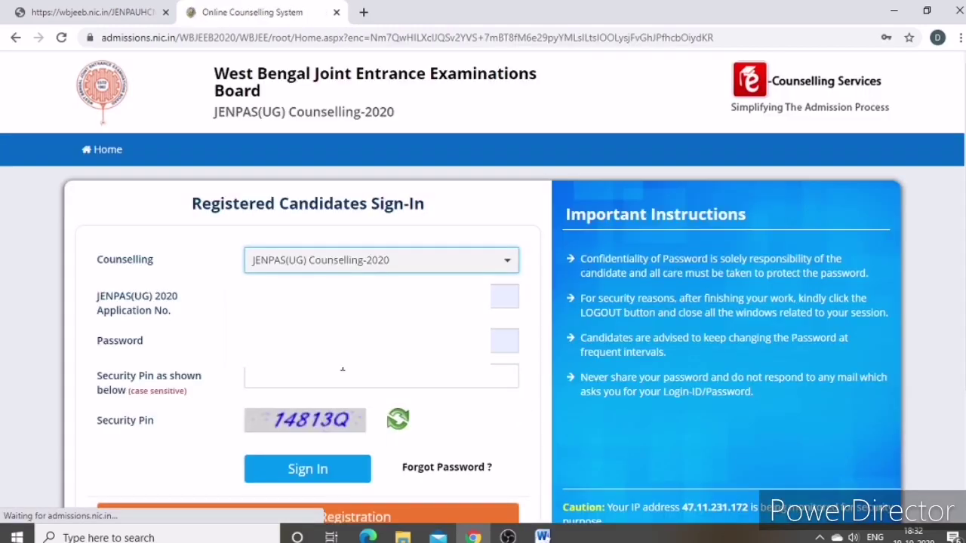
pyautogui.click(352, 384)
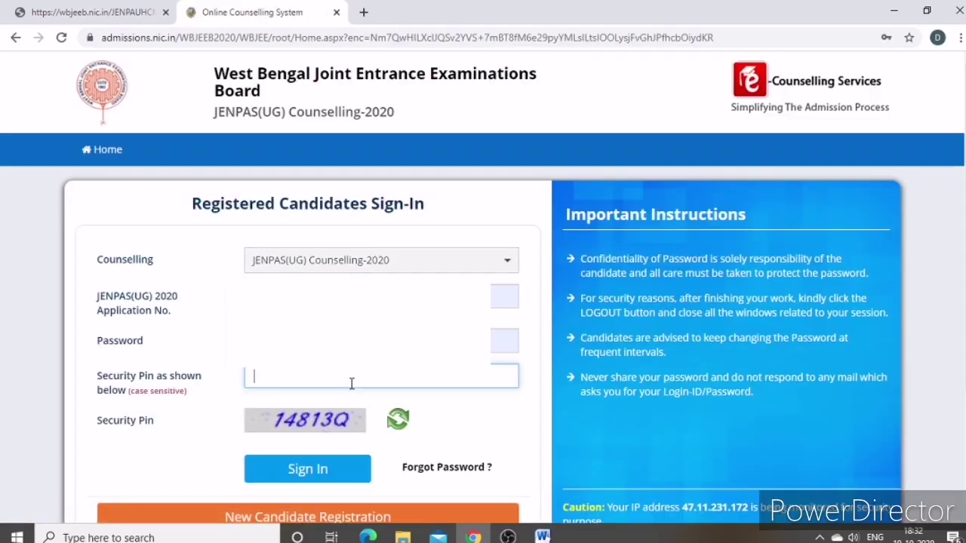
pyautogui.write('14813Q')
pyautogui.click(318, 472)
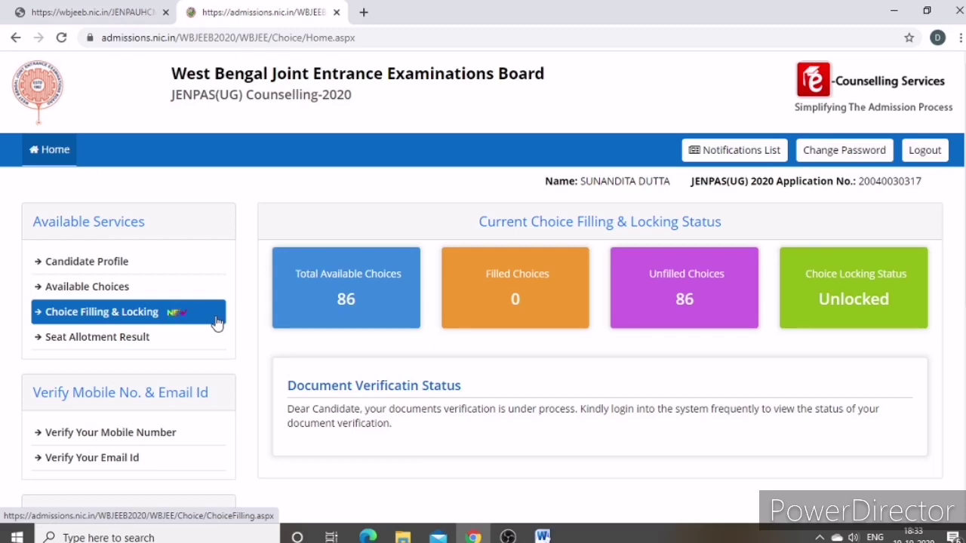
# Open Choice Filling & Locking and scroll through the 85 filled choices
pyautogui.click(175, 312)
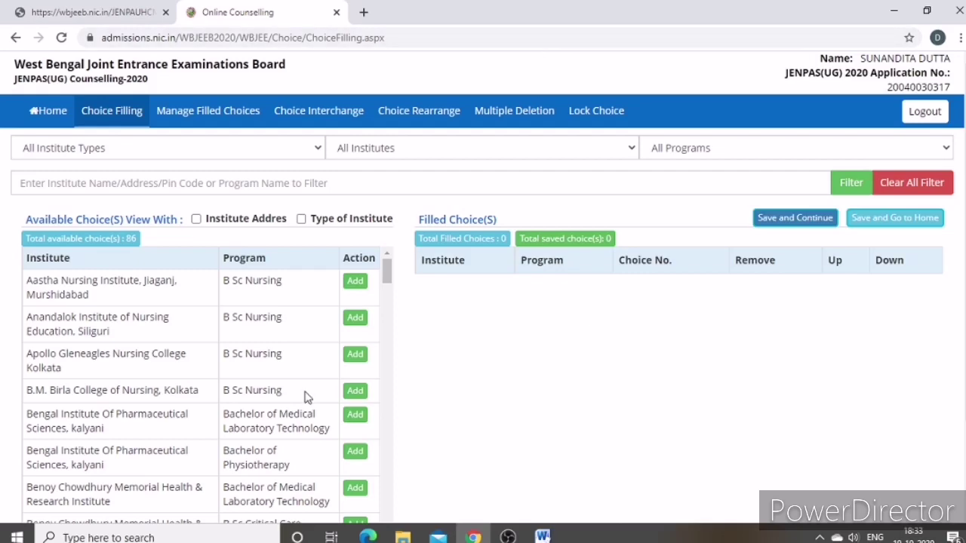
pyautogui.scroll(-7, 306, 388)
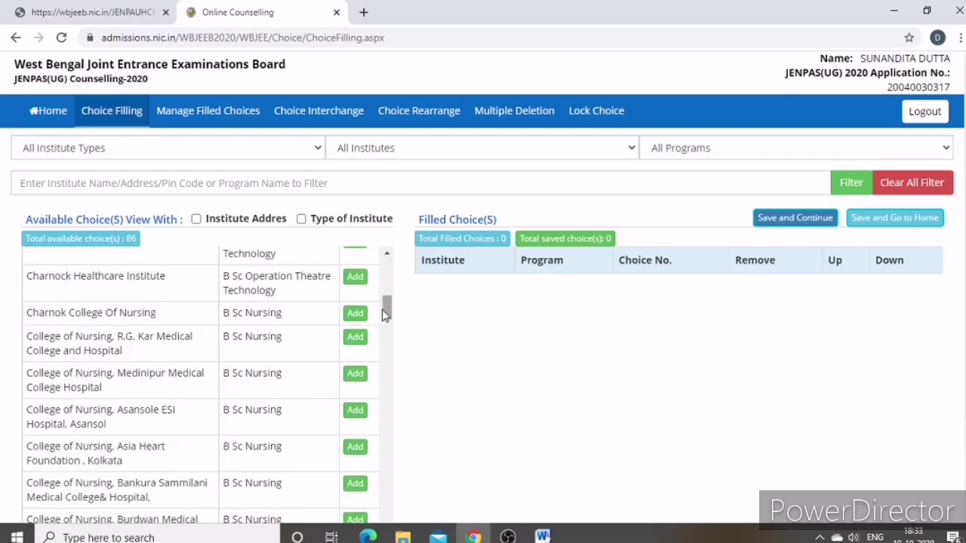
pyautogui.scroll(-2, 327, 464)
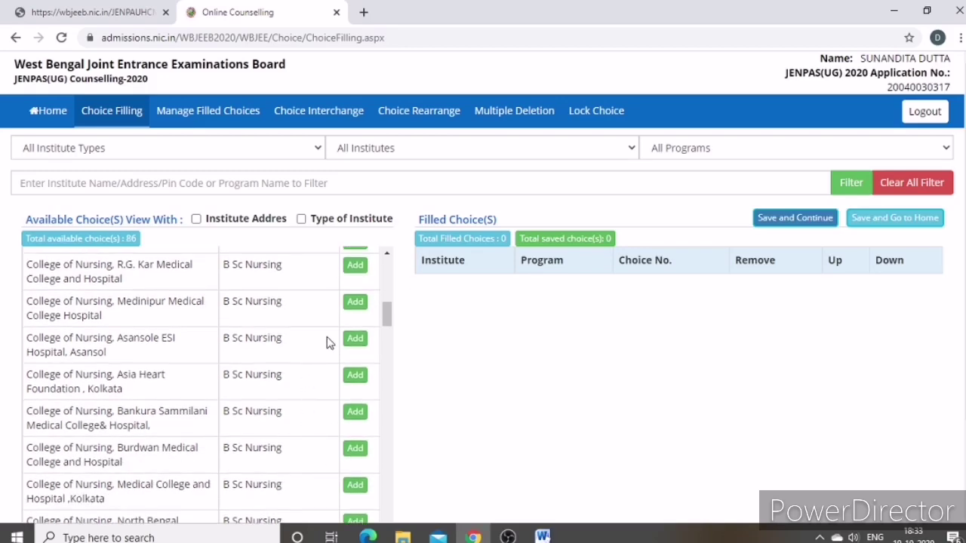
pyautogui.scroll(-4, 337, 403)
pyautogui.scroll(-3, 336, 403)
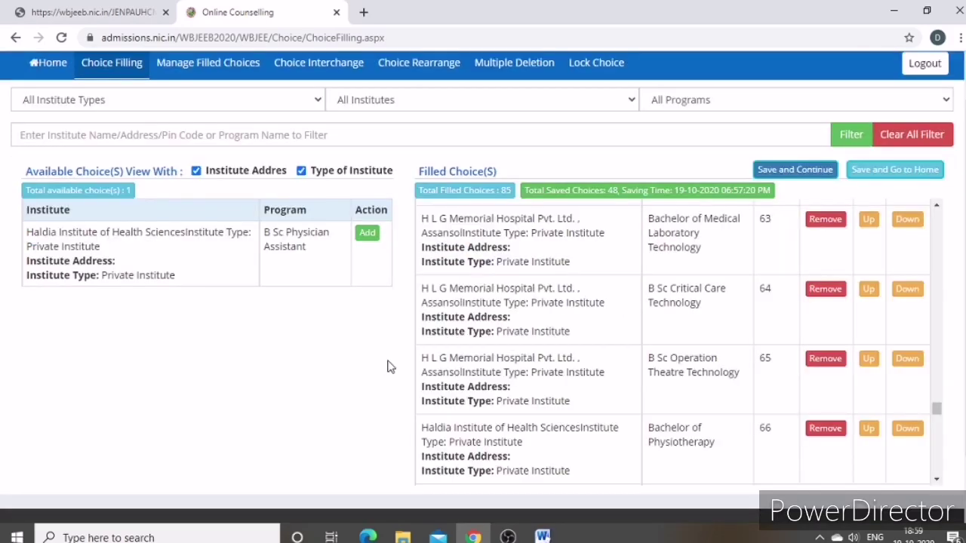
pyautogui.scroll(5, 466, 381)
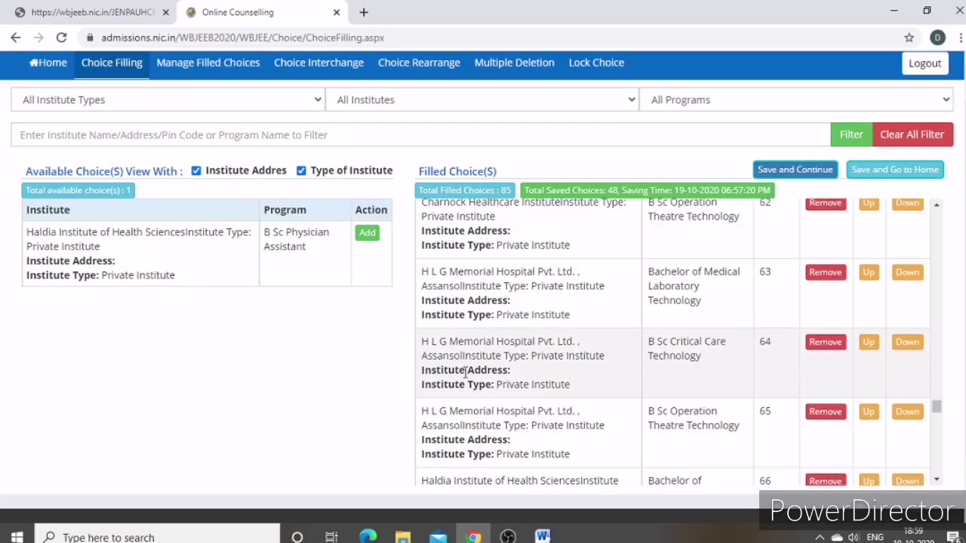
# Hide institute addresses, save all 85 filled choices and dismiss the saved message
pyautogui.scroll(5, 467, 371)
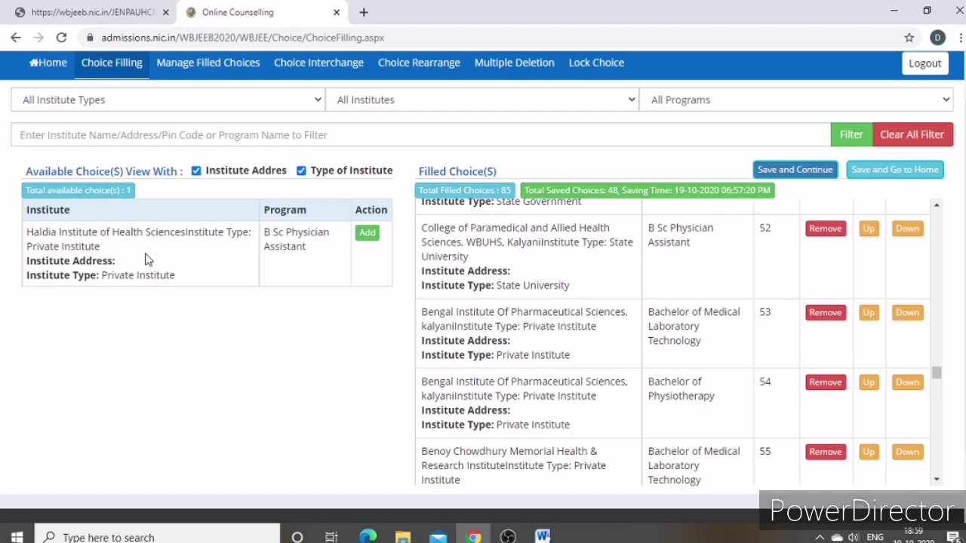
pyautogui.click(197, 172)
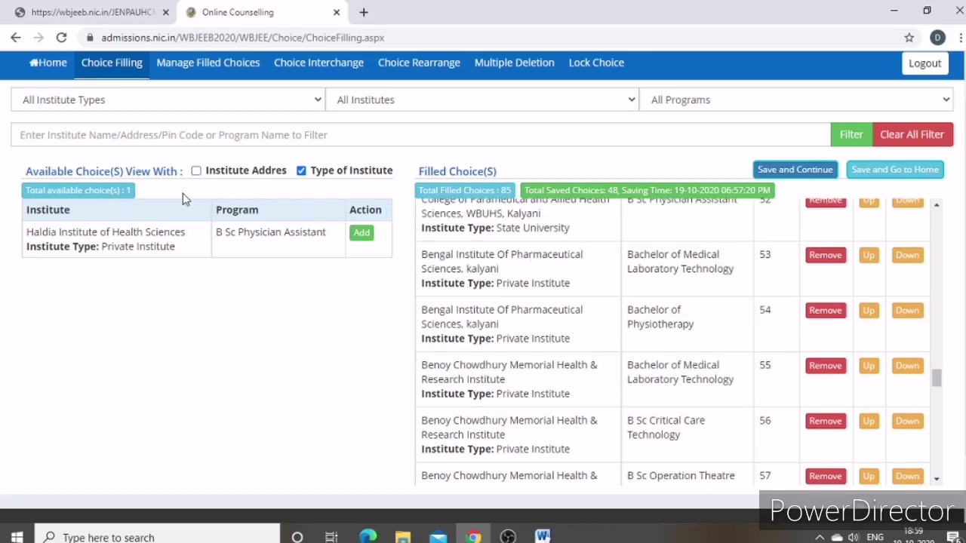
pyautogui.click(303, 170)
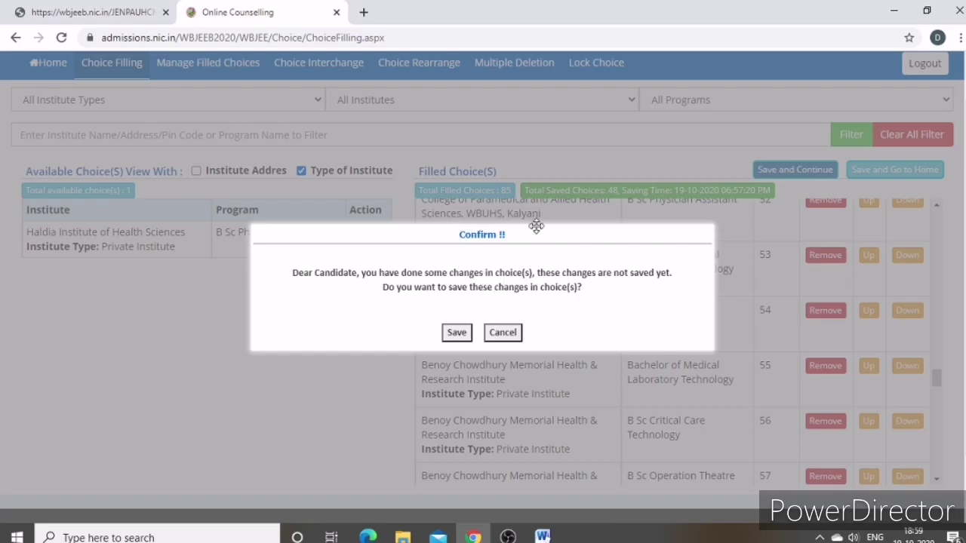
pyautogui.click(455, 332)
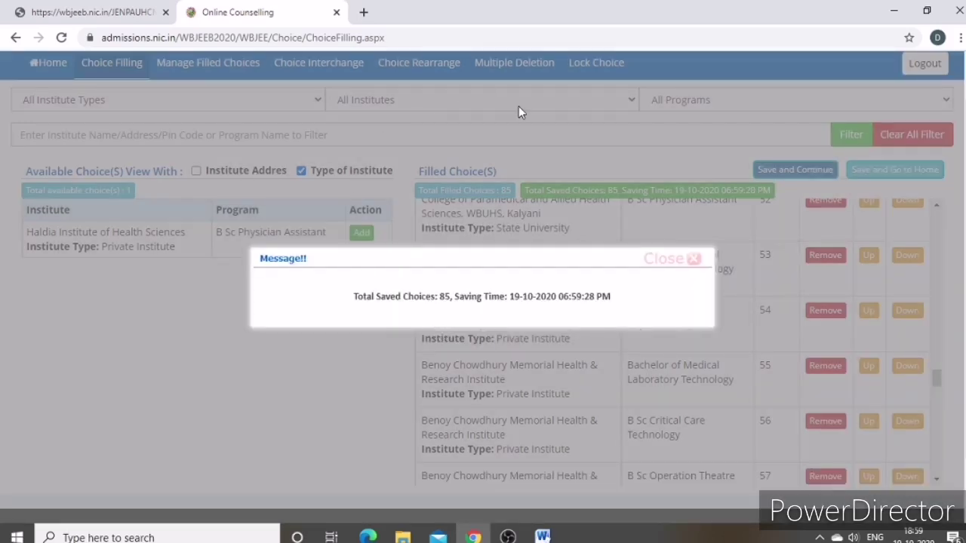
pyautogui.click(672, 258)
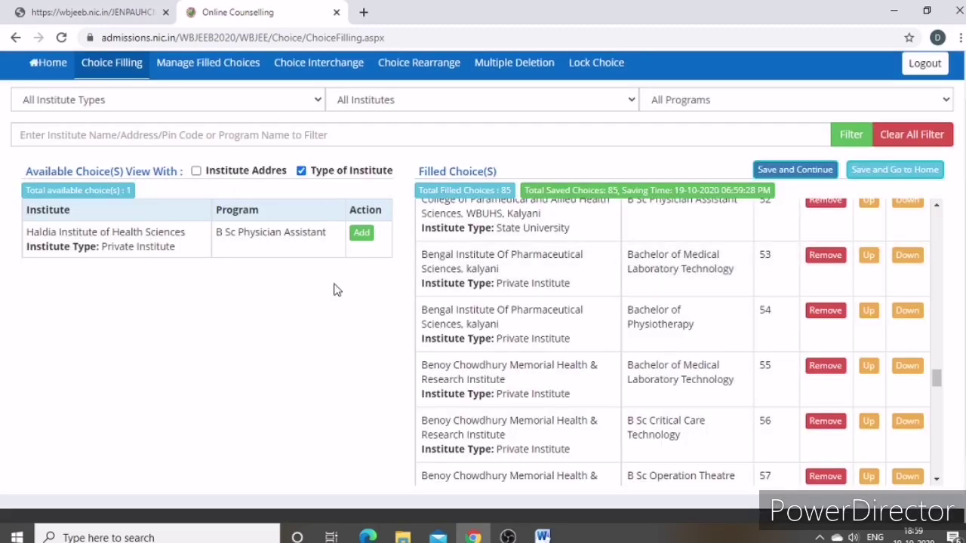
# Add Haldia Institute of Health Sciences' B Sc Physician Assistant as the 86th choice
pyautogui.click(361, 233)
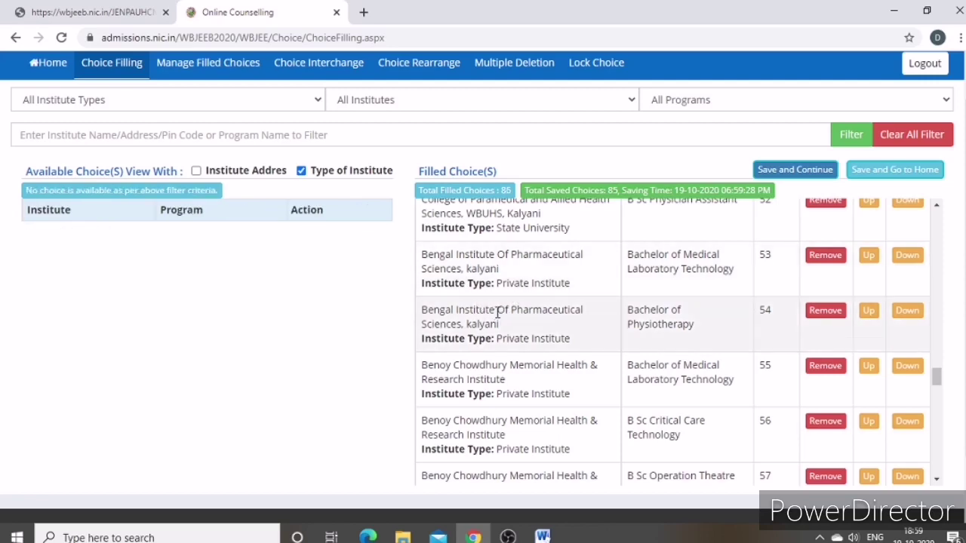
pyautogui.scroll(-3, 555, 334)
pyautogui.scroll(20, 551, 335)
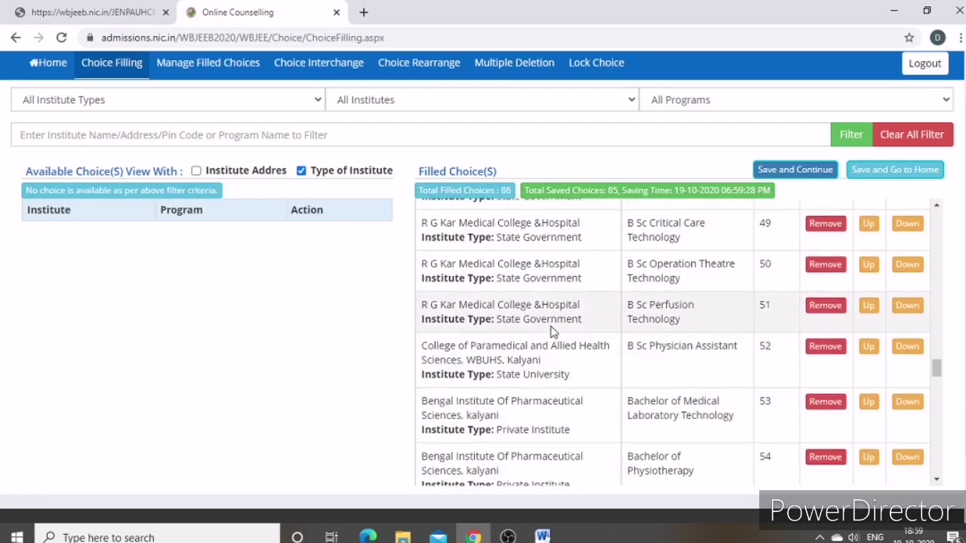
pyautogui.scroll(15, 548, 334)
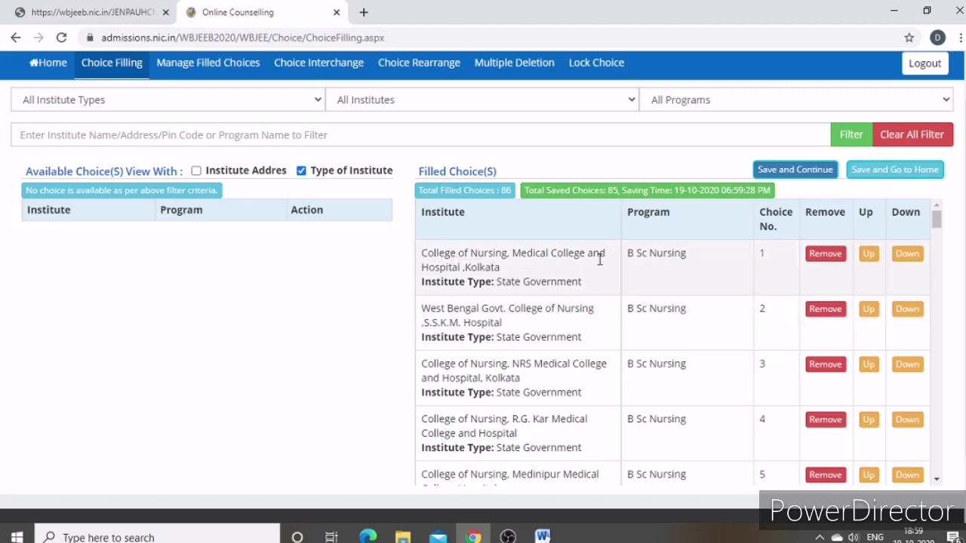
pyautogui.scroll(-1, 470, 304)
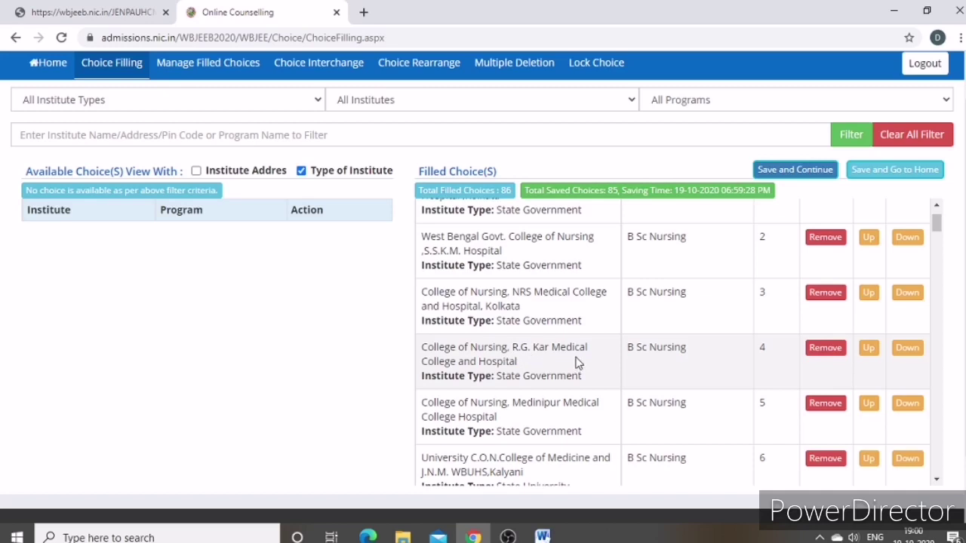
pyautogui.scroll(-1, 493, 388)
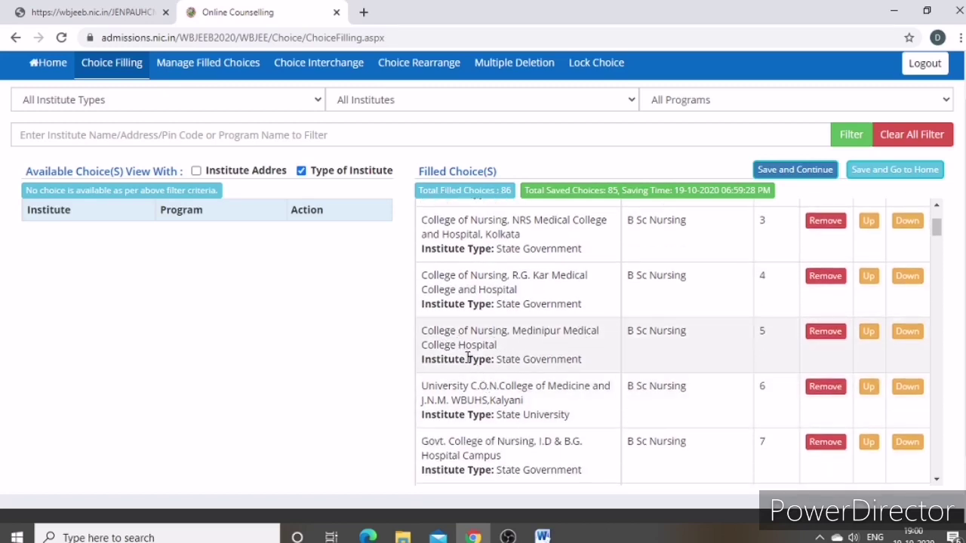
pyautogui.scroll(-1, 462, 354)
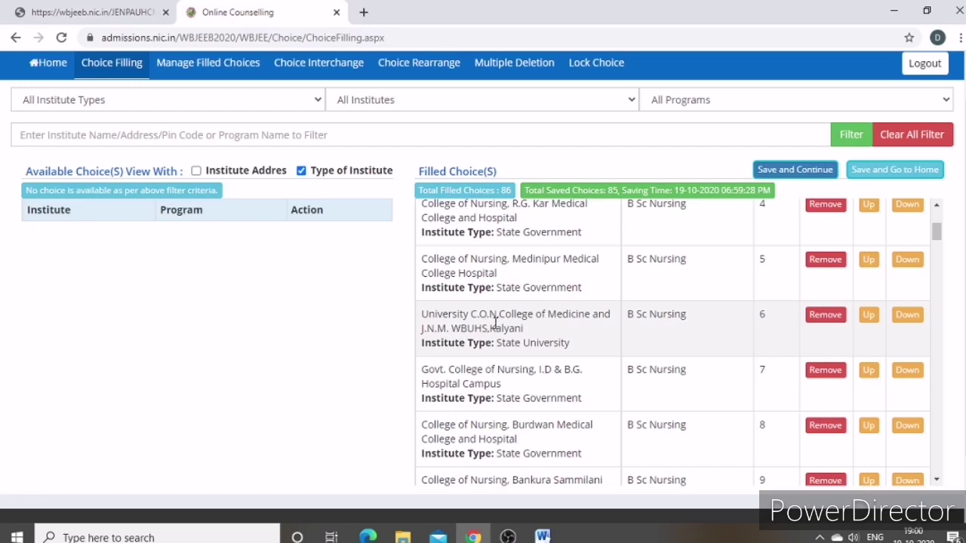
pyautogui.scroll(-1, 483, 344)
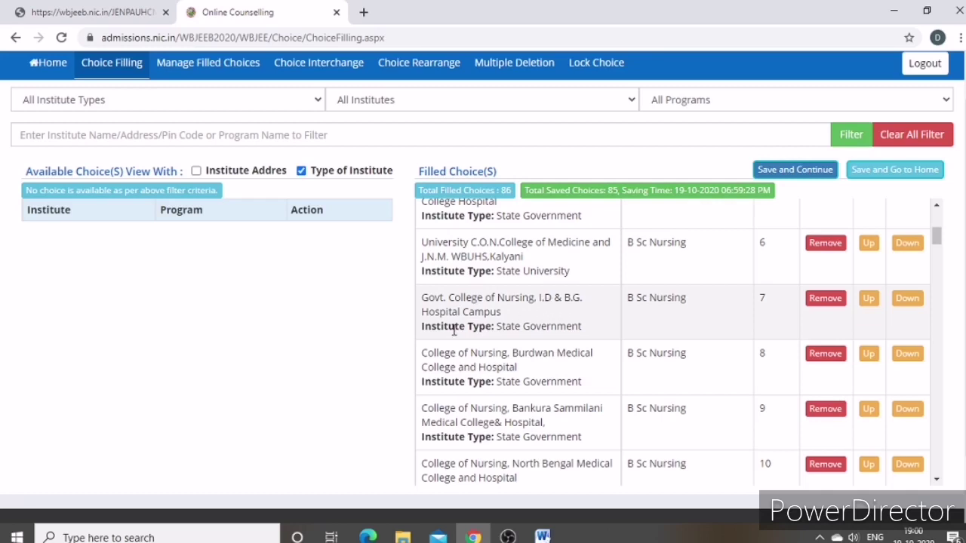
pyautogui.scroll(-1, 439, 349)
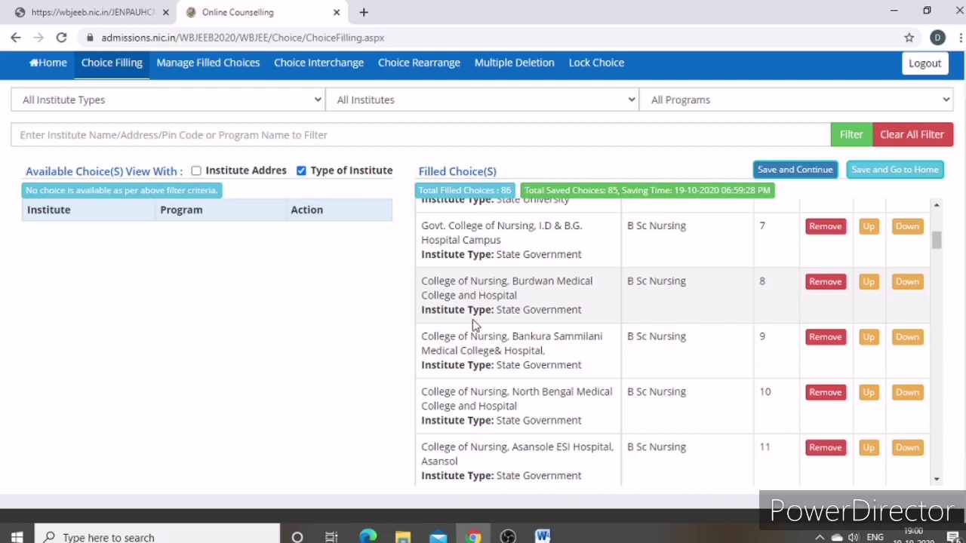
pyautogui.scroll(-1, 475, 326)
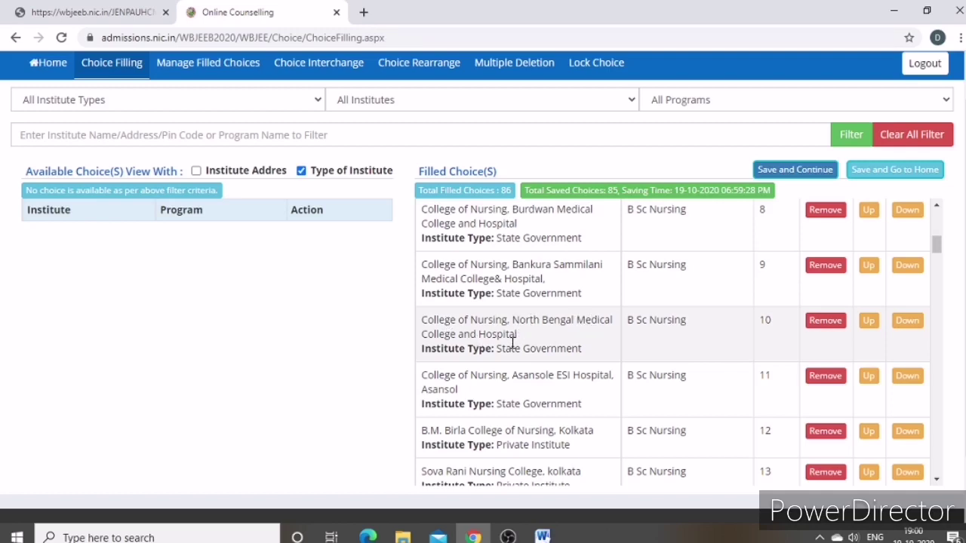
pyautogui.scroll(-1, 466, 330)
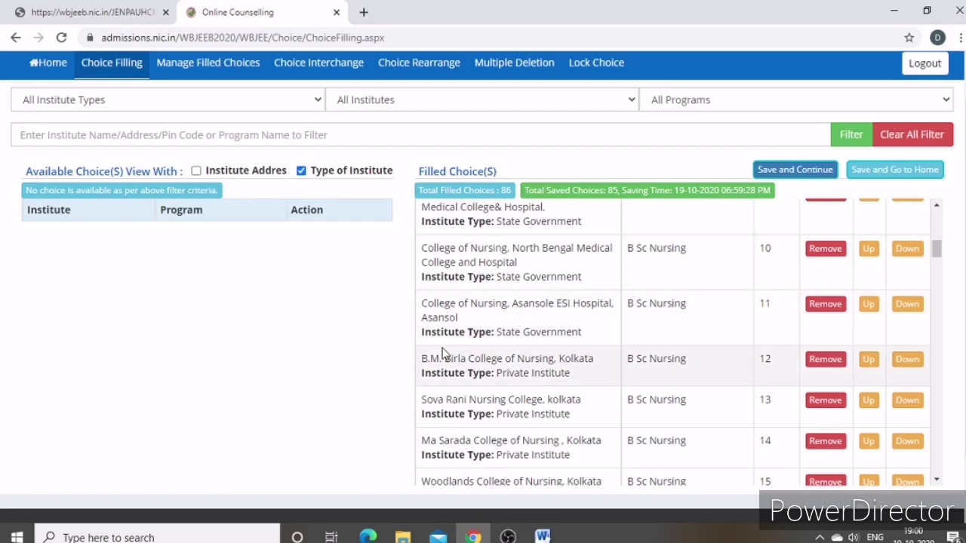
pyautogui.scroll(-1, 446, 351)
# Save all 86 filled choices, clear the message, and check the list ends at choice 86
pyautogui.scroll(1, 483, 309)
pyautogui.scroll(-1, 424, 437)
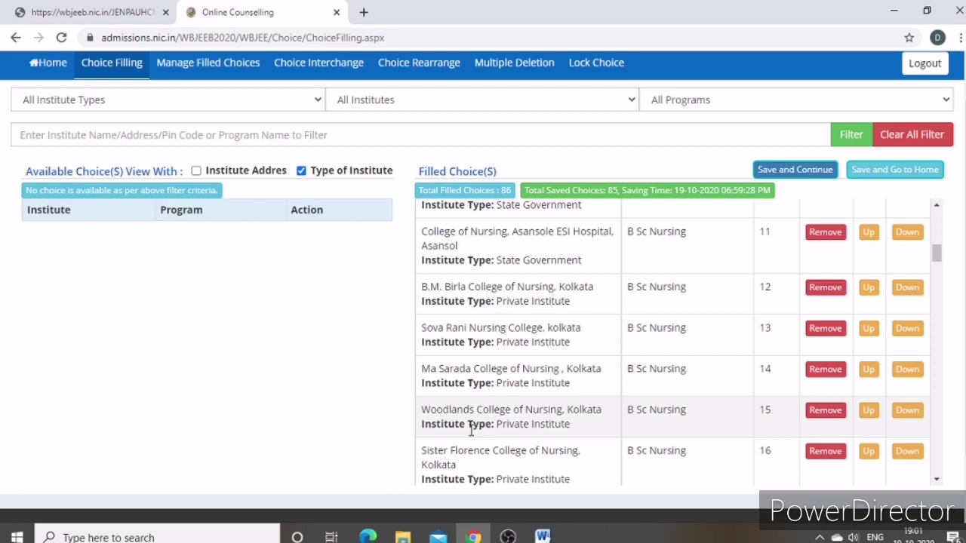
pyautogui.scroll(-6, 516, 364)
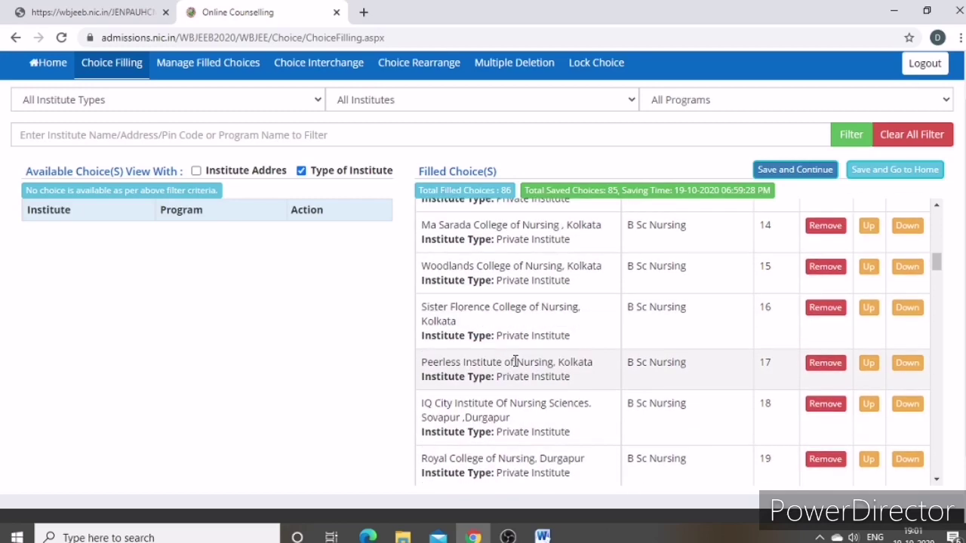
pyautogui.scroll(-8, 516, 365)
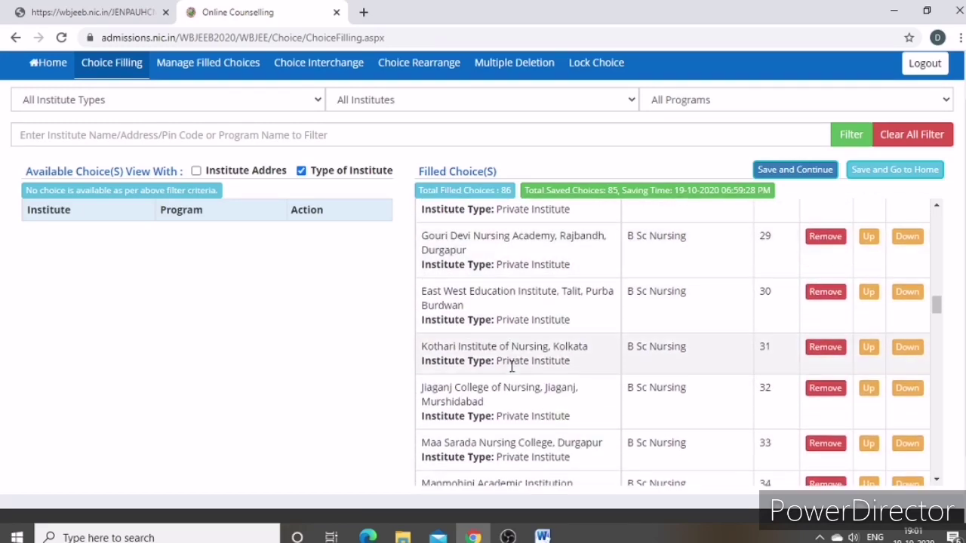
pyautogui.scroll(-10, 511, 373)
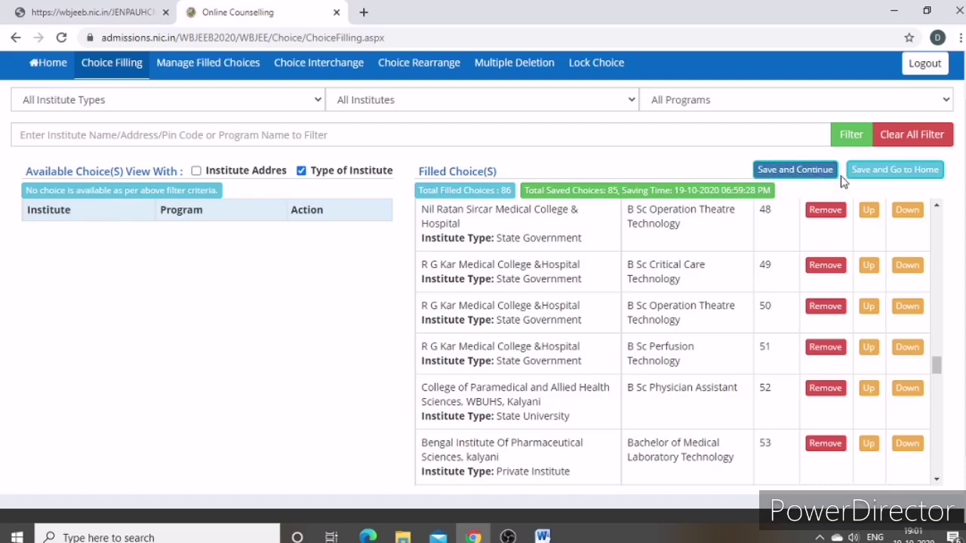
pyautogui.click(805, 173)
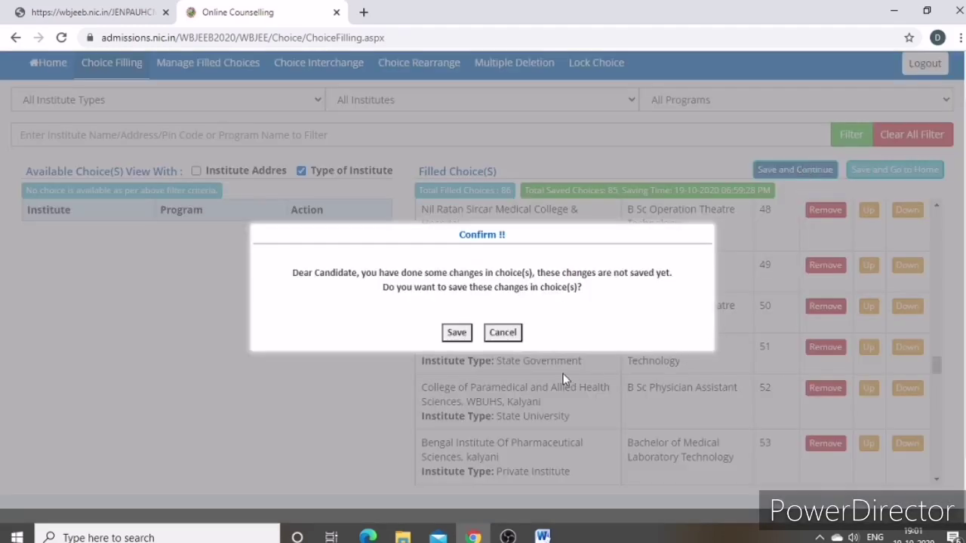
pyautogui.click(457, 332)
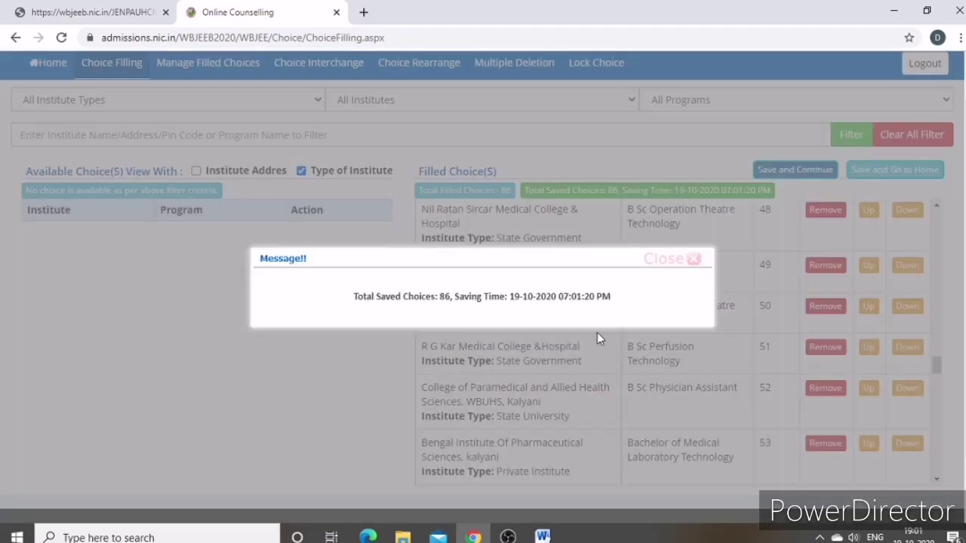
pyautogui.click(682, 261)
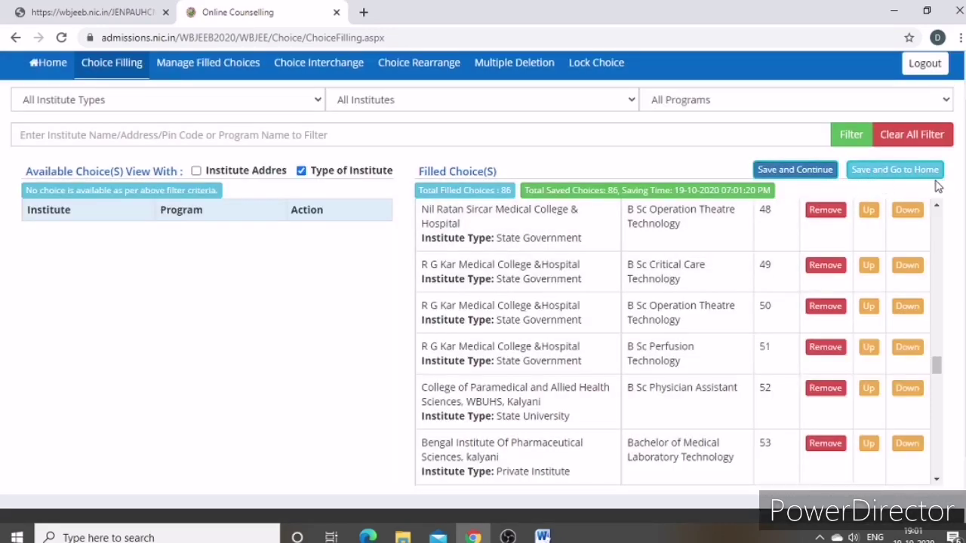
pyautogui.scroll(-5, 610, 309)
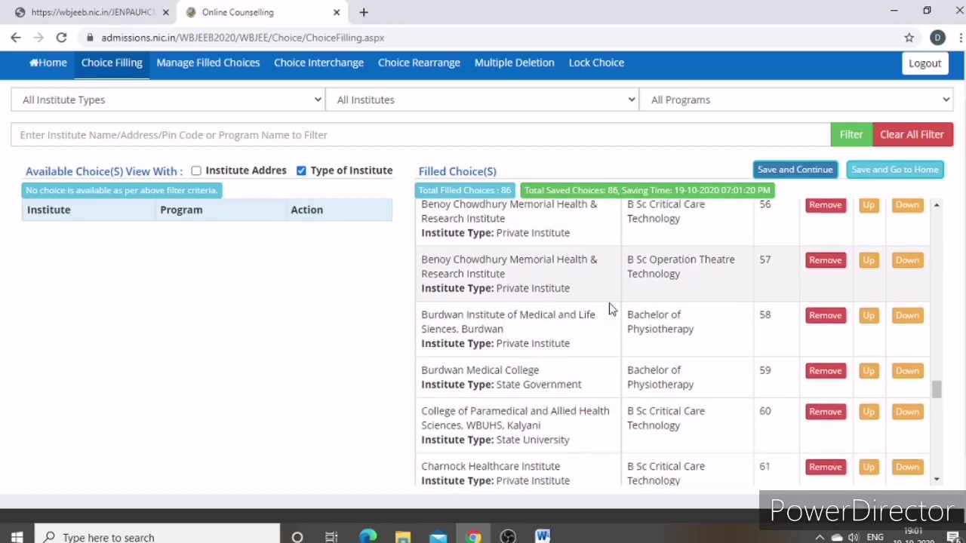
pyautogui.scroll(-10, 610, 310)
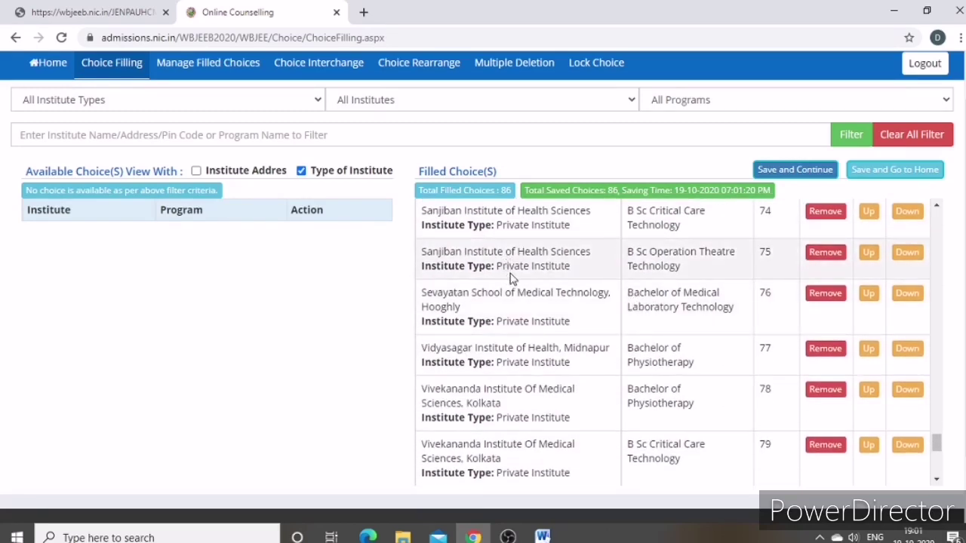
pyautogui.scroll(-7, 530, 336)
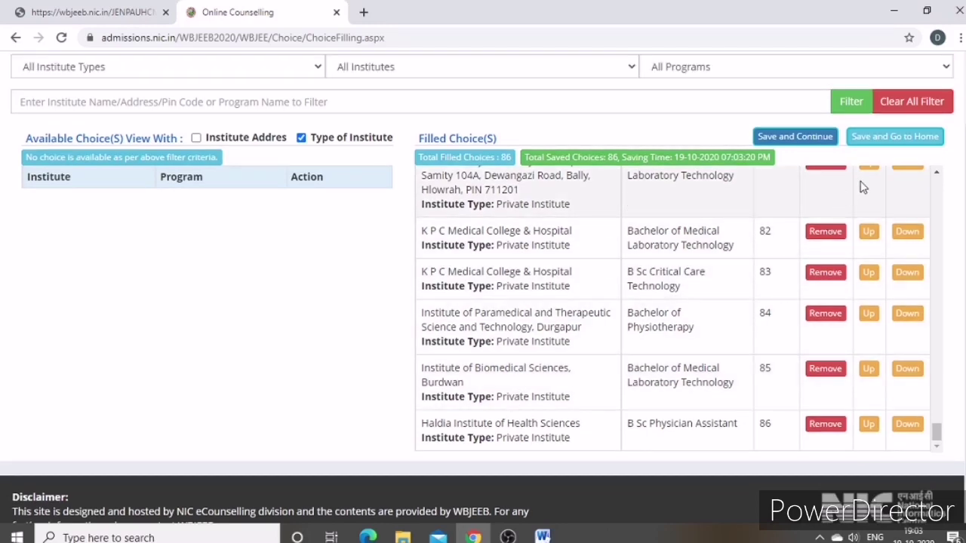
# Save and return Home, checking the cards show 86 of 86 filled and Unlocked
pyautogui.click(892, 138)
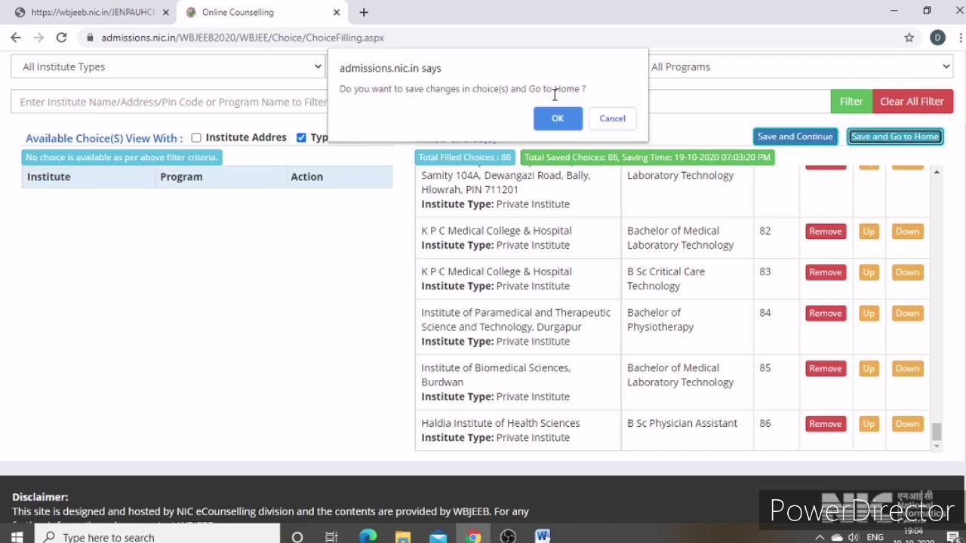
pyautogui.click(558, 120)
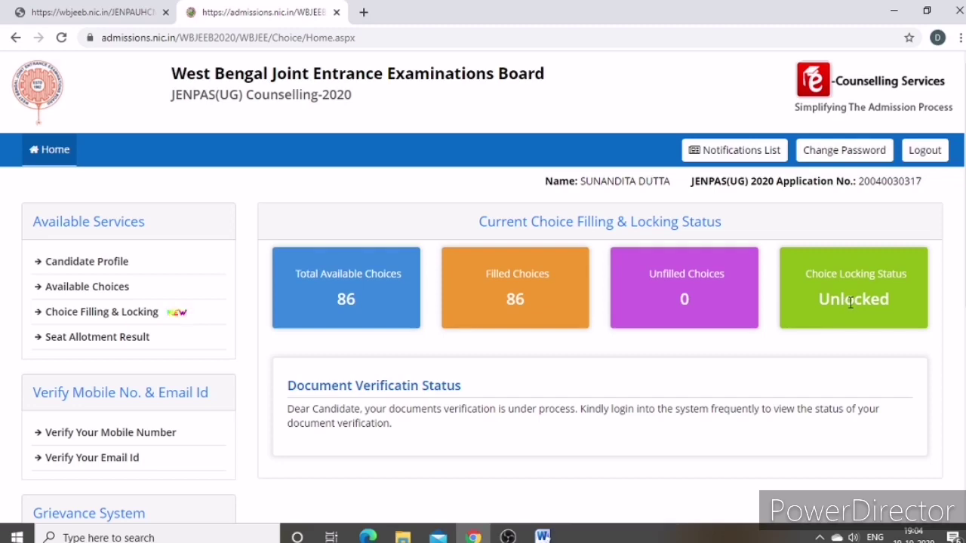
pyautogui.scroll(-1, 828, 300)
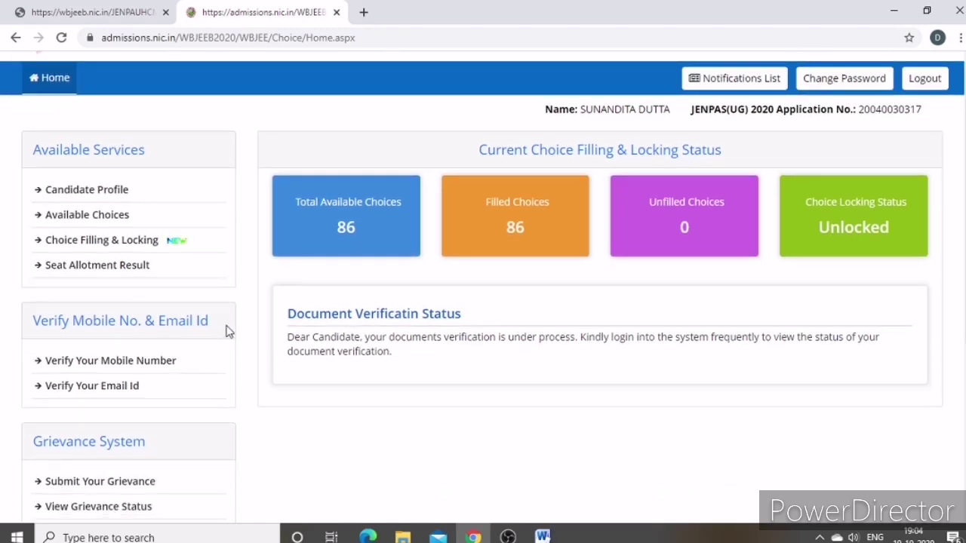
pyautogui.doubleClick(841, 224)
pyautogui.scroll(-1, 423, 362)
pyautogui.scroll(-4, 419, 369)
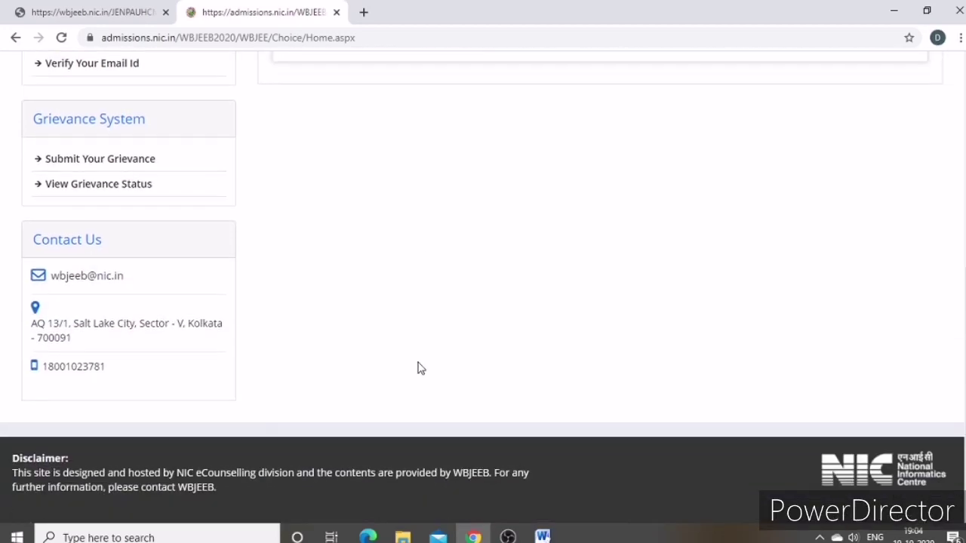
pyautogui.scroll(5, 415, 366)
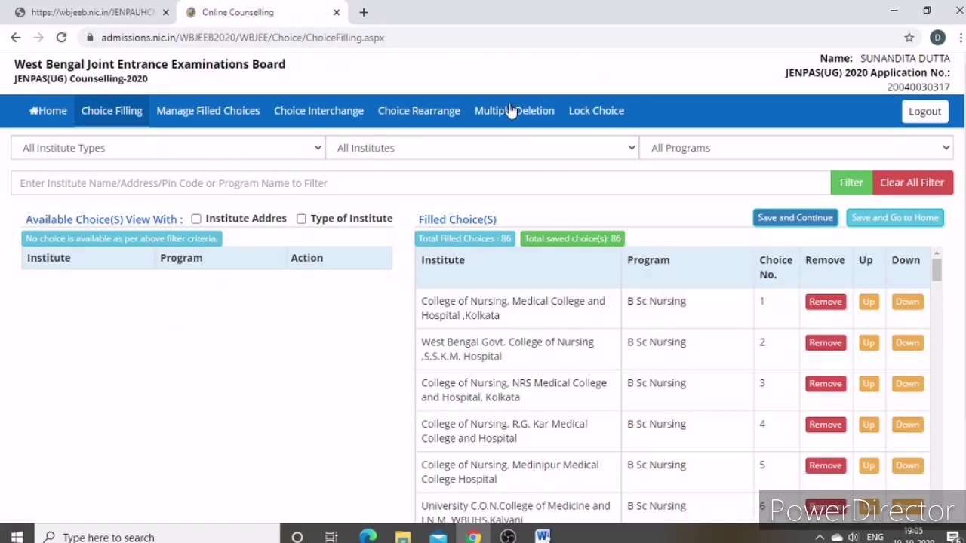
# Open Lock Choice and review the Total Filled Choice(s) table of 86 choices
pyautogui.click(597, 112)
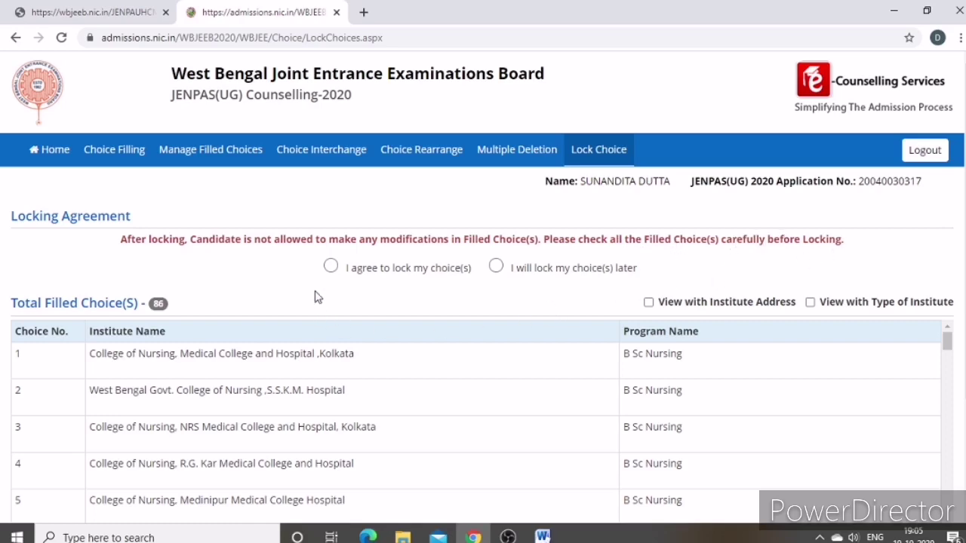
pyautogui.scroll(-1, 306, 279)
pyautogui.scroll(-1, 398, 283)
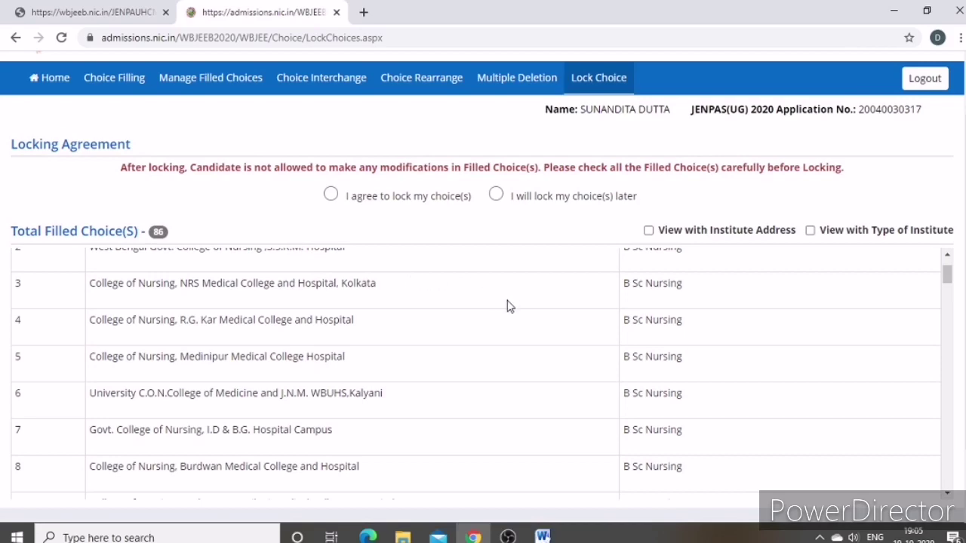
pyautogui.scroll(-5, 507, 305)
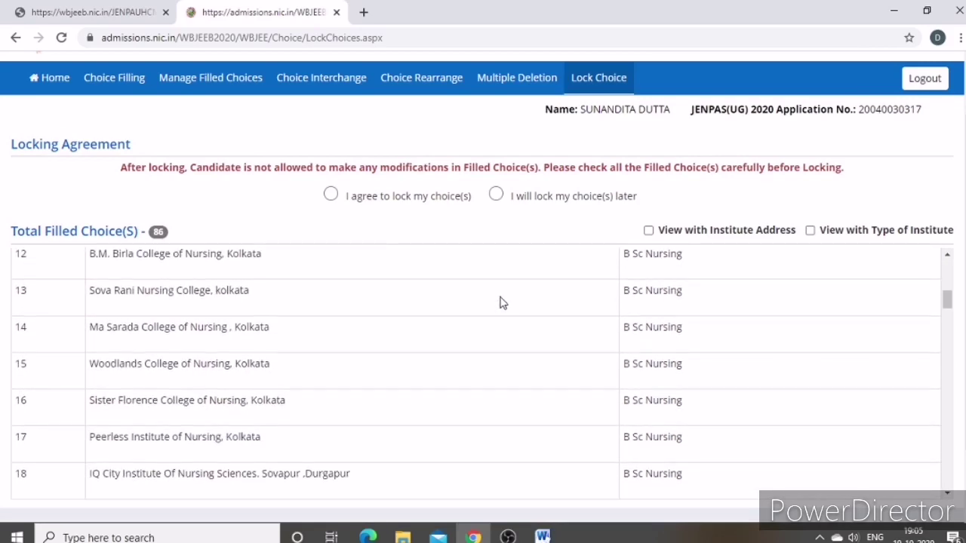
pyautogui.scroll(6, 502, 301)
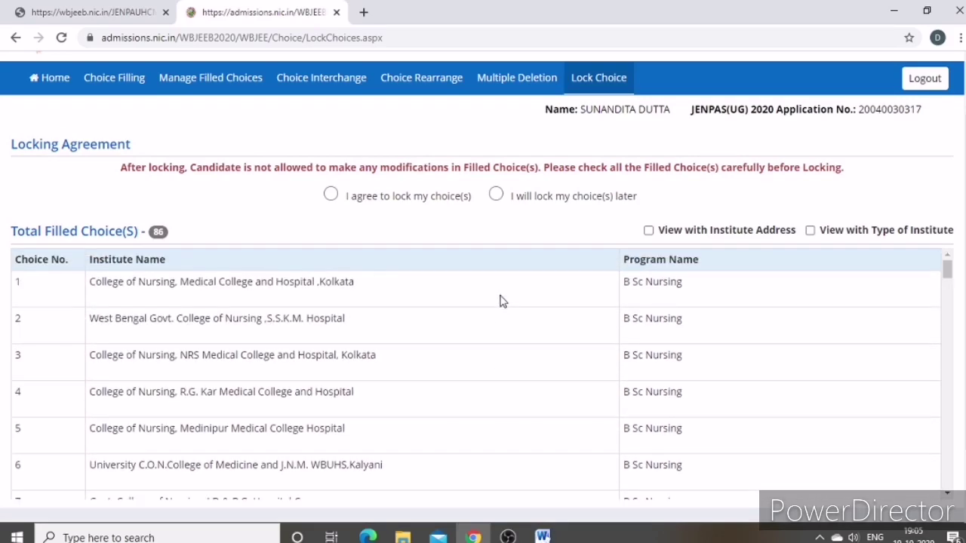
pyautogui.scroll(-6, 504, 302)
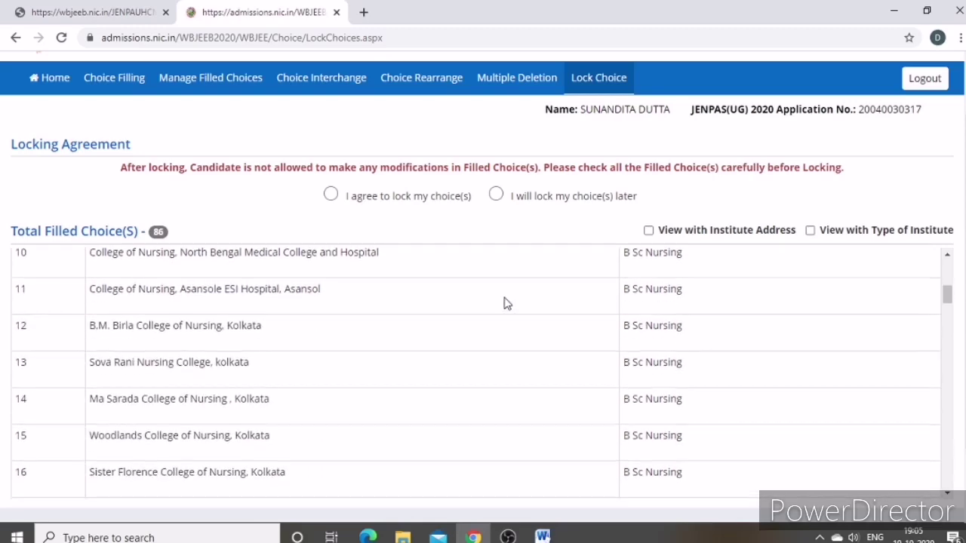
pyautogui.scroll(-15, 504, 301)
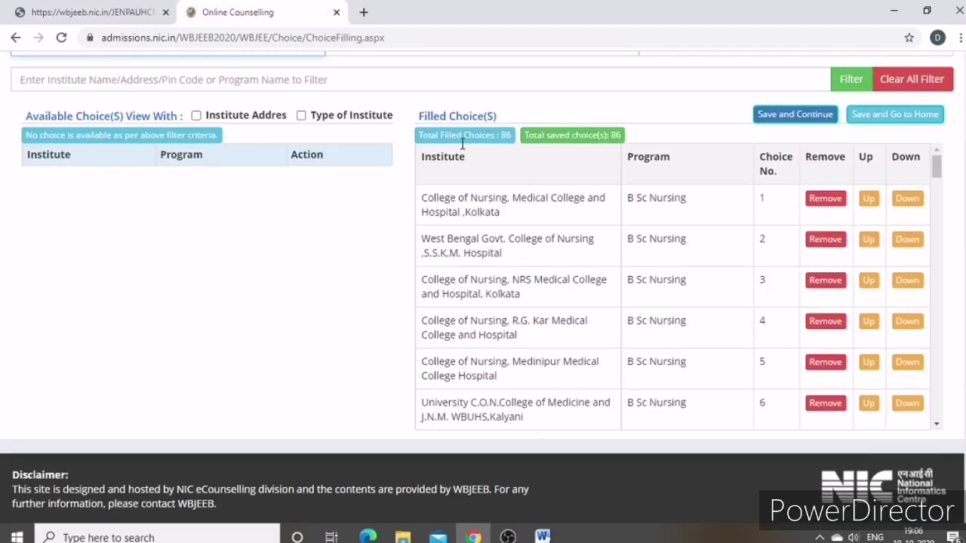
pyautogui.scroll(2, 463, 143)
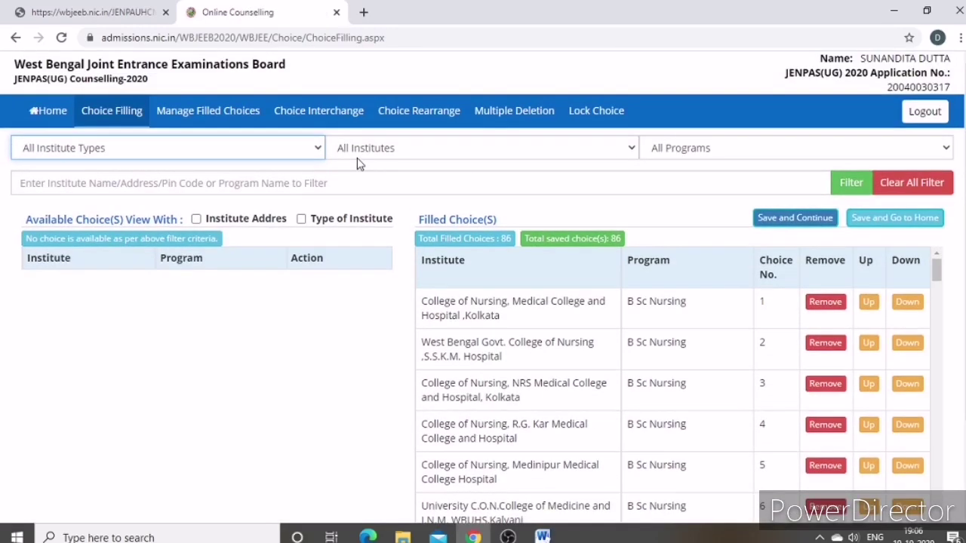
pyautogui.click(592, 111)
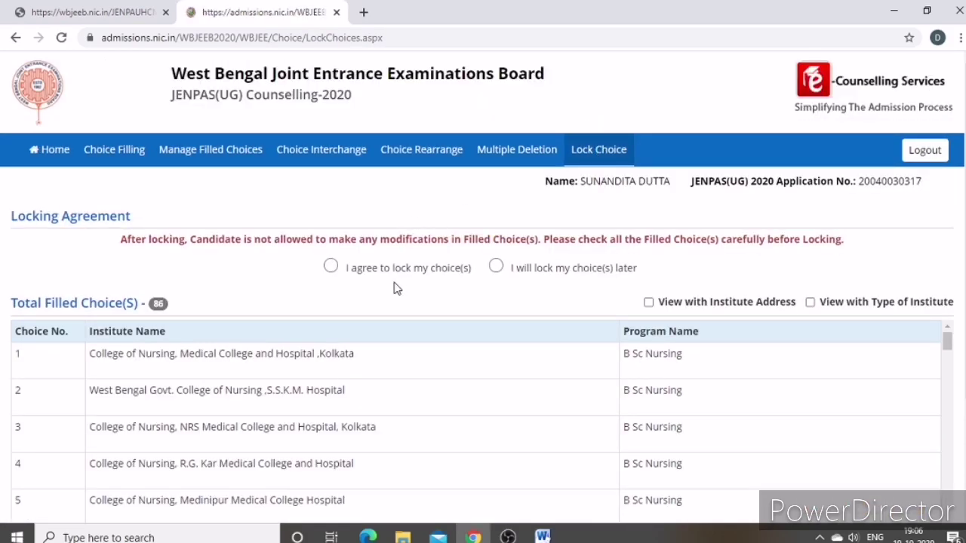
# Agree to lock the choices, enter the account password, and confirm with Yes,Lock
pyautogui.click(330, 266)
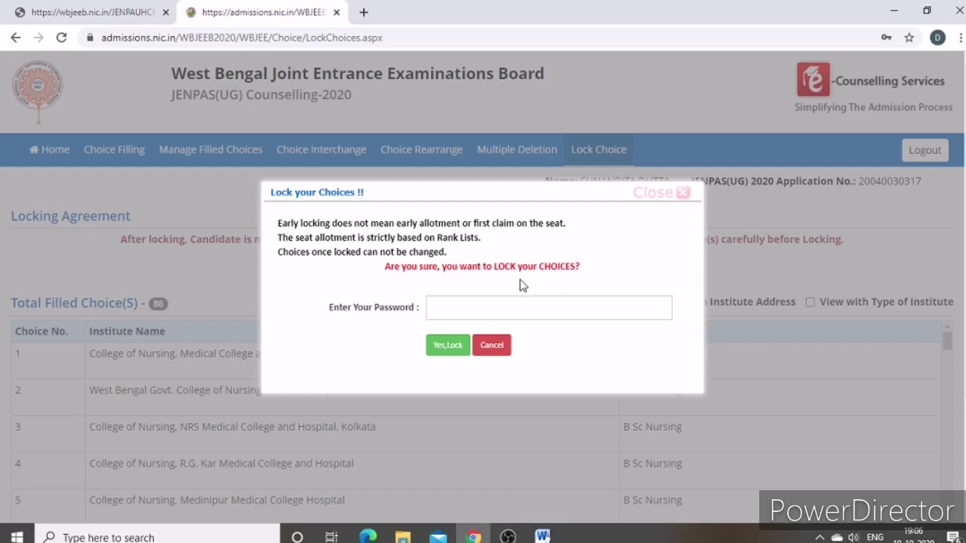
pyautogui.click(453, 307)
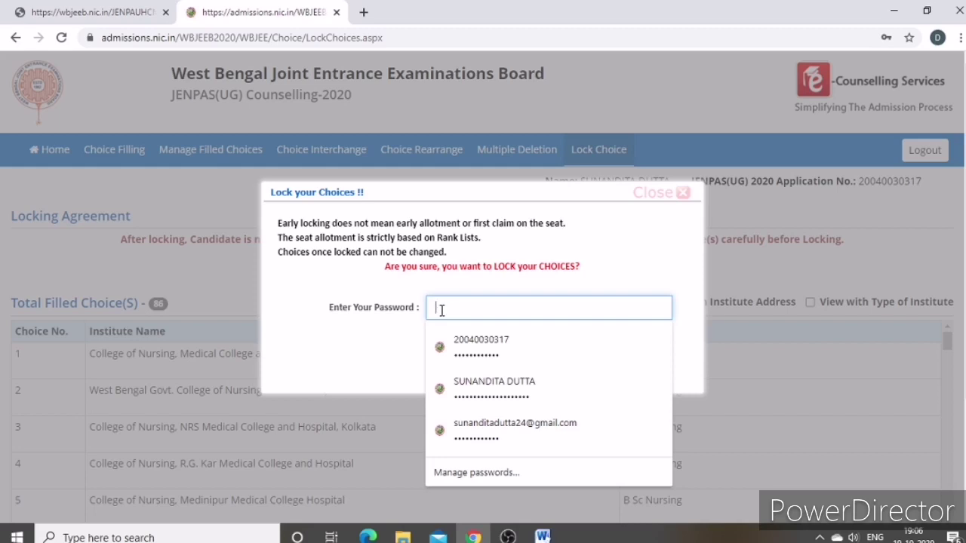
pyautogui.write('*')
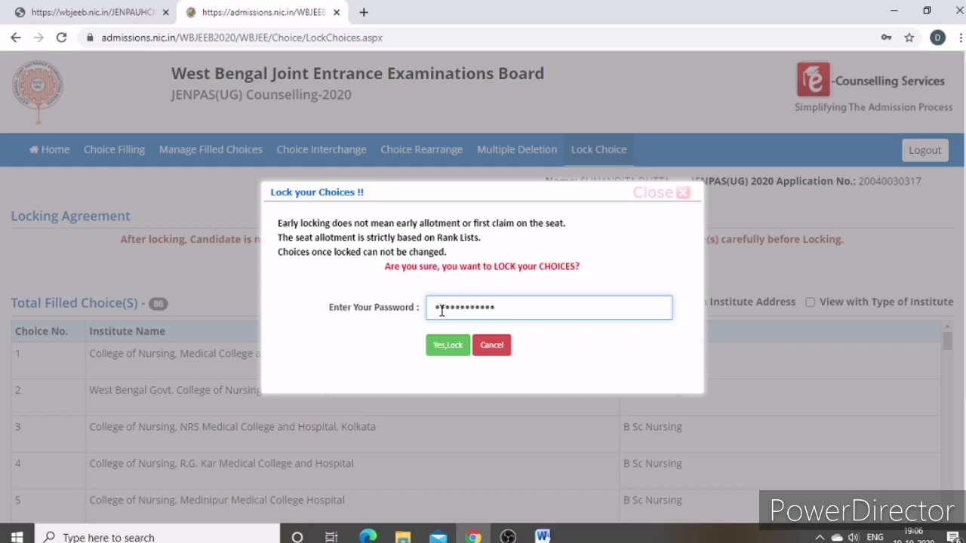
pyautogui.click(449, 347)
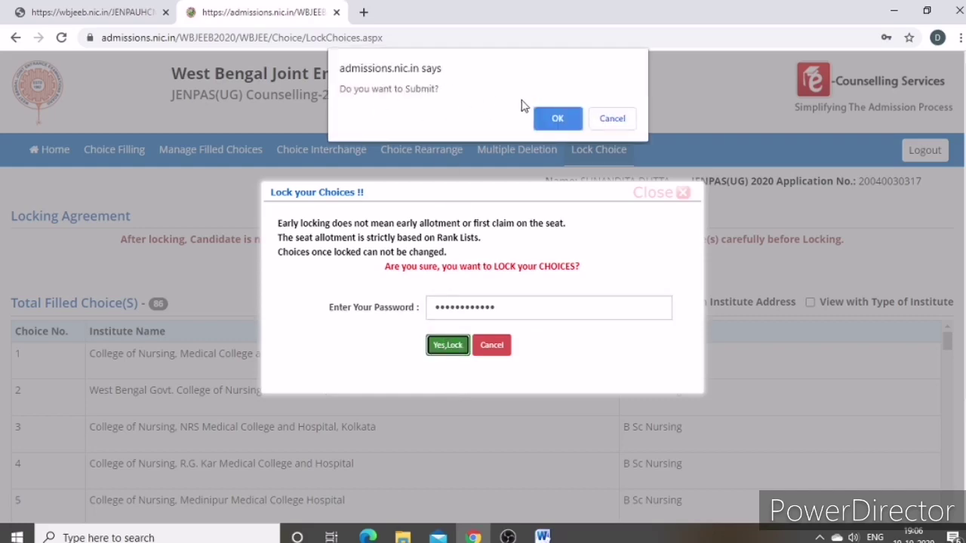
pyautogui.click(557, 119)
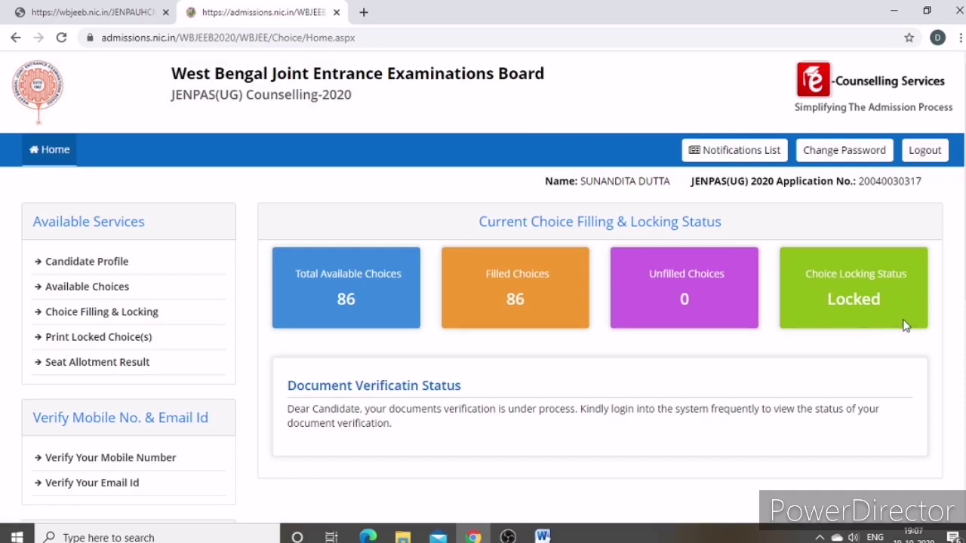
# Verify the Home dashboard shows locking status Locked with 86 filled and 0 unfilled
pyautogui.scroll(-3, 679, 358)
pyautogui.scroll(1, 398, 293)
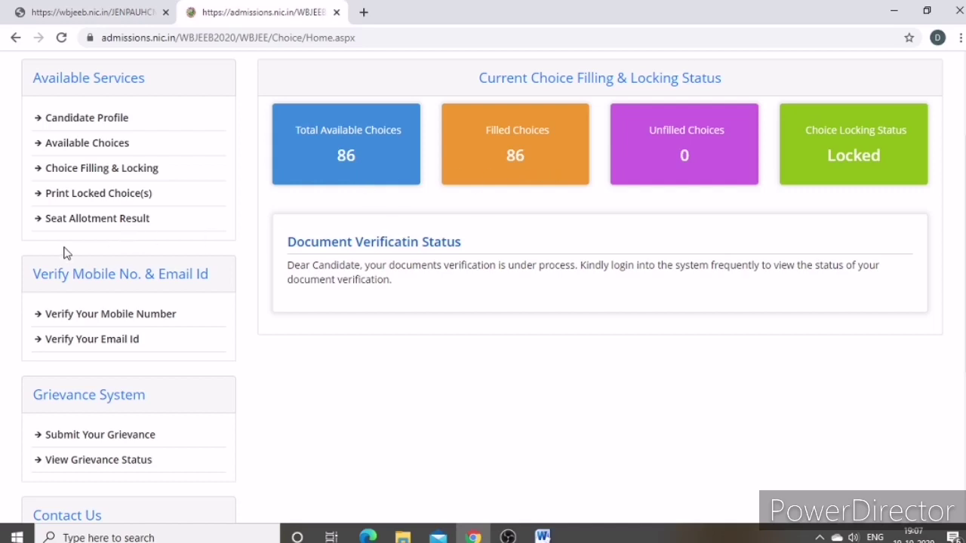
# Open Print Locked Choice(s) and download the Locked Choices Letter PDF
pyautogui.click(156, 198)
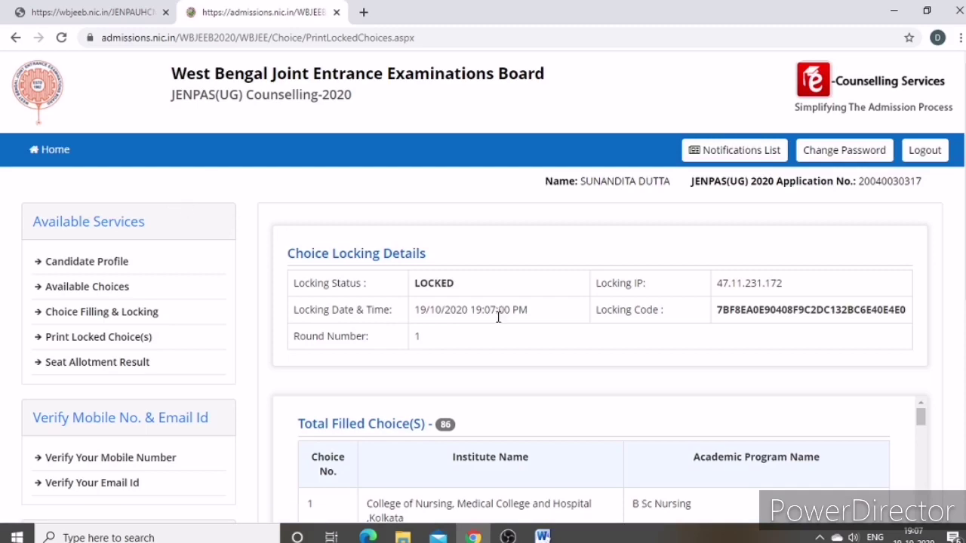
pyautogui.scroll(-2, 495, 324)
pyautogui.scroll(2, 483, 332)
pyautogui.scroll(-5, 482, 337)
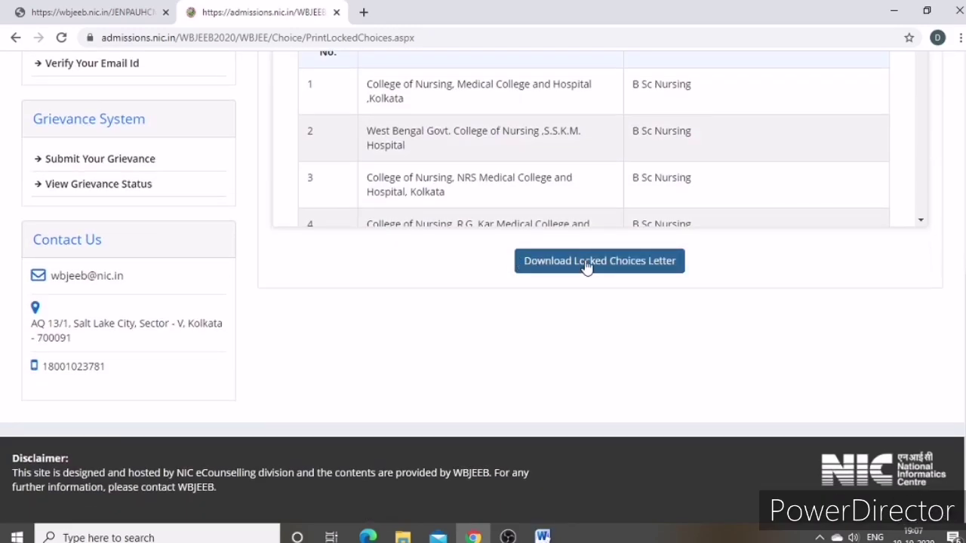
pyautogui.click(587, 266)
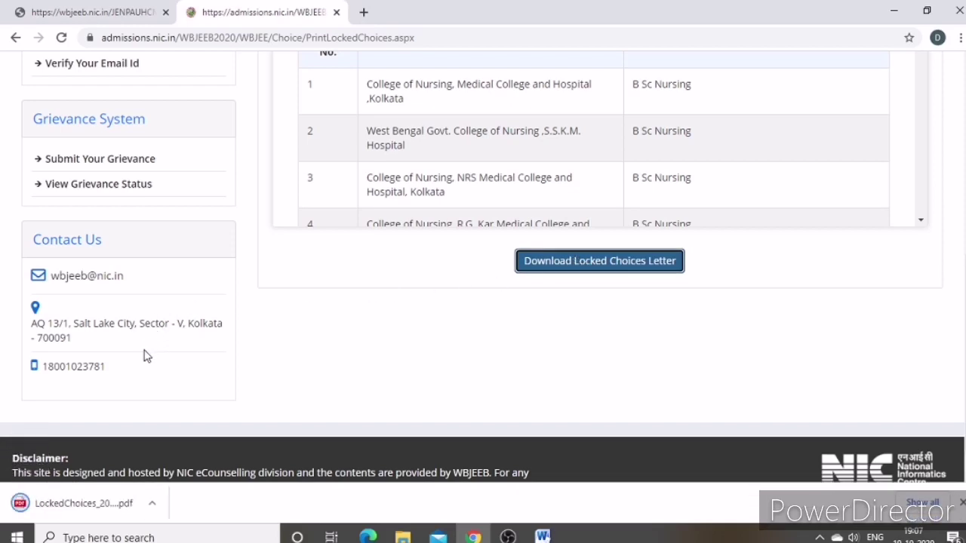
pyautogui.scroll(5, 144, 338)
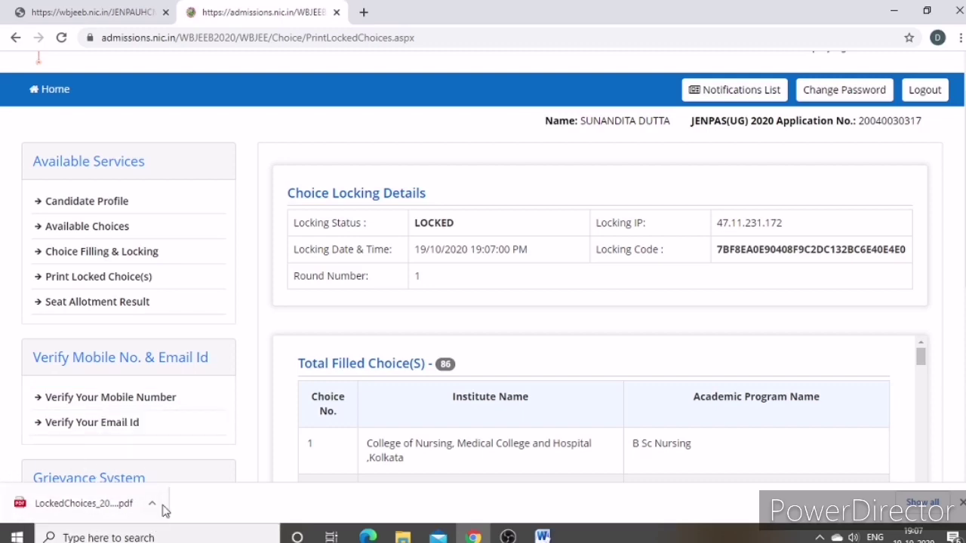
pyautogui.scroll(1, 146, 425)
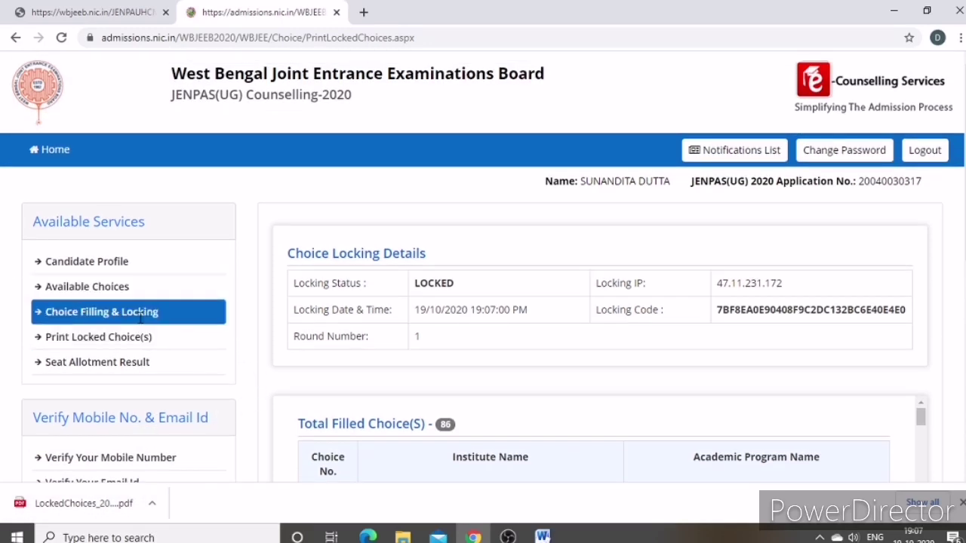